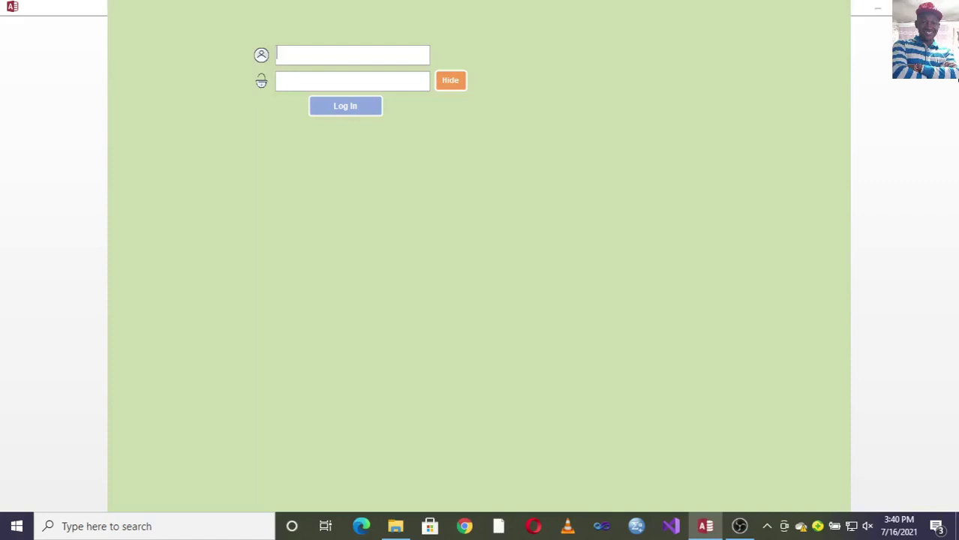
- Log in with the username and password, briefly revealing the password to check it
text(DON)
click(367, 83)
text(***)
click(447, 87)
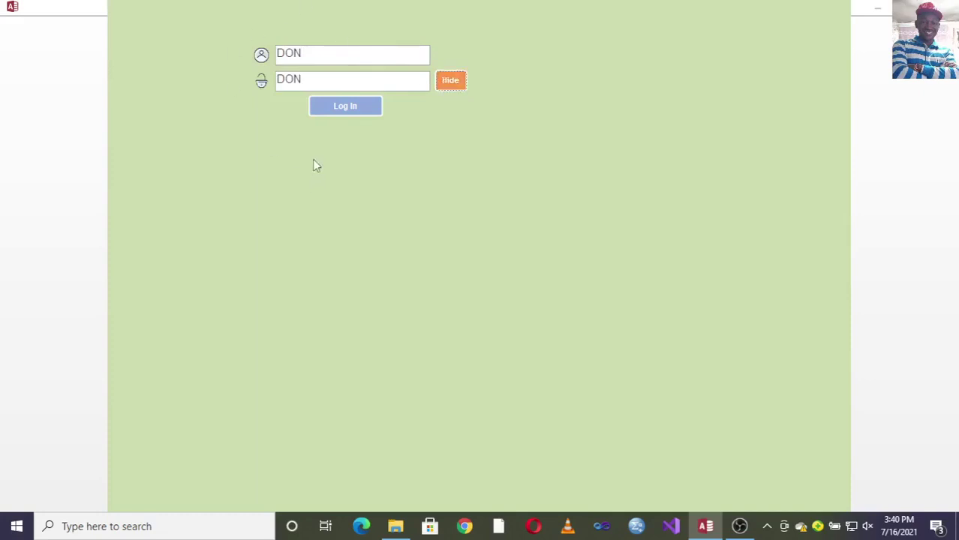
click(447, 85)
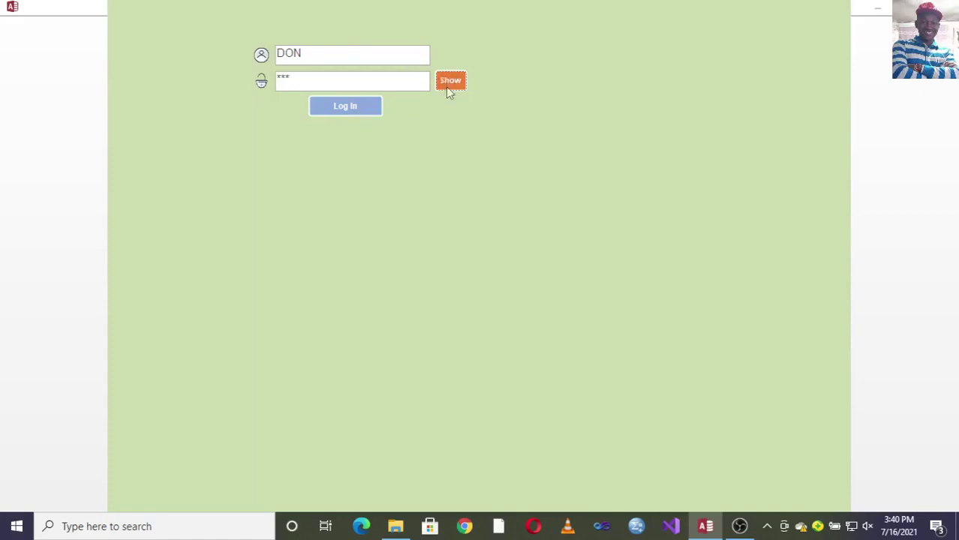
click(346, 112)
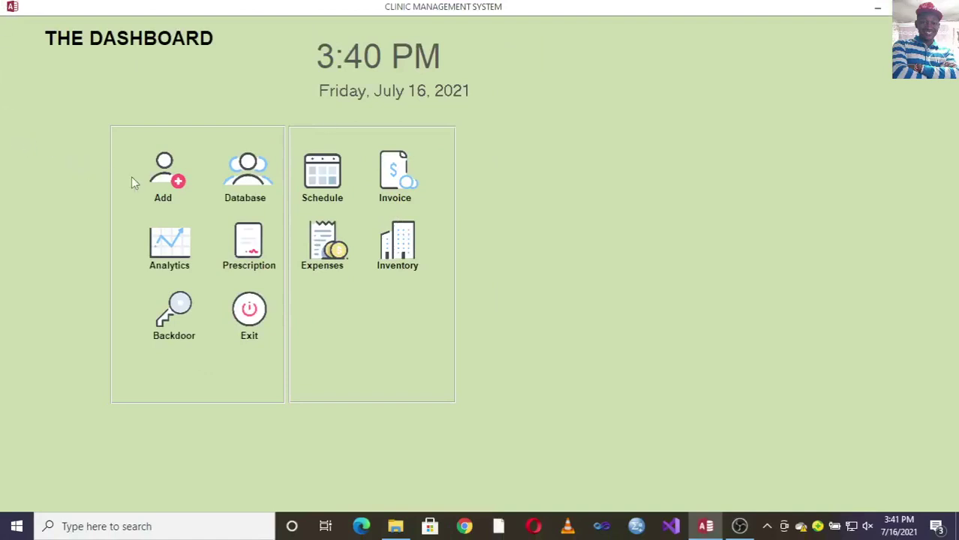
- Open a blank Patient Details form from the dashboard's Add tile
click(170, 180)
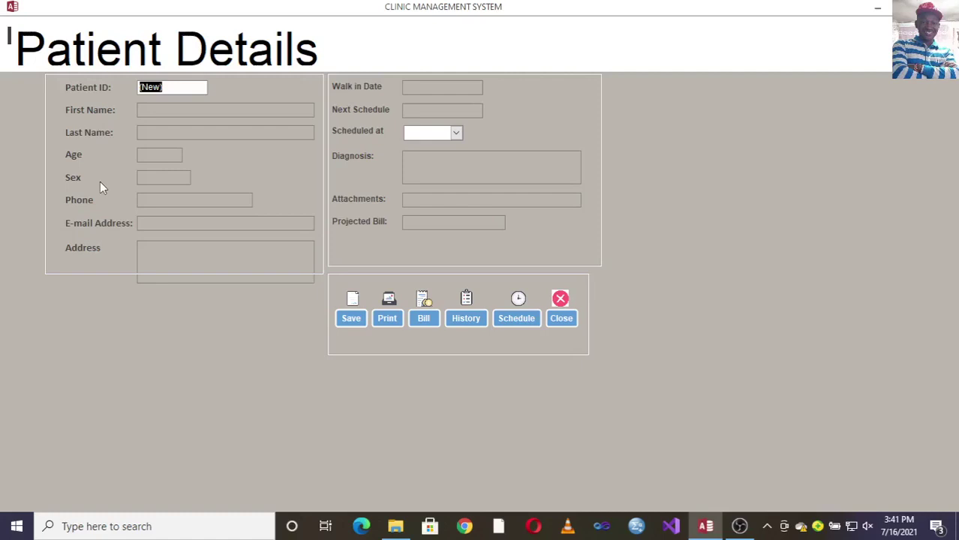
click(456, 136)
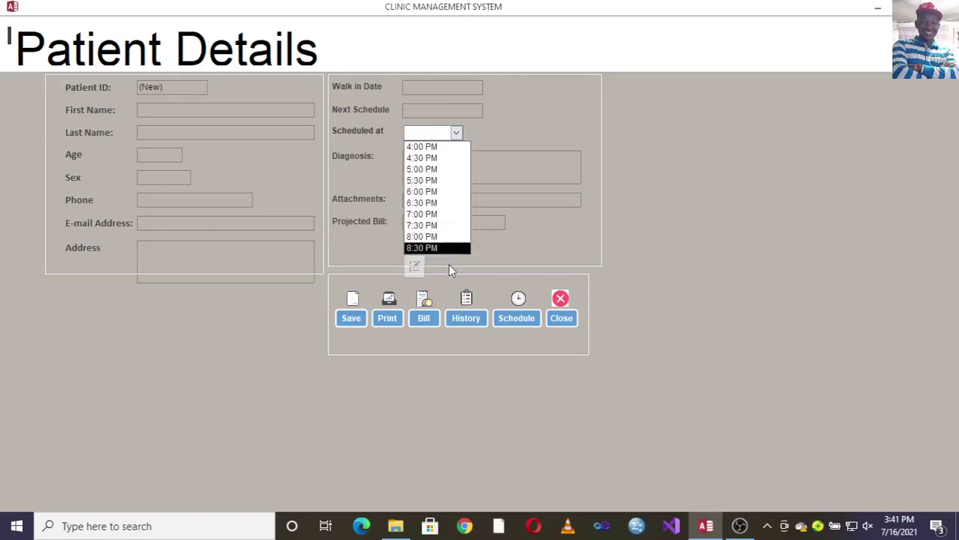
click(467, 86)
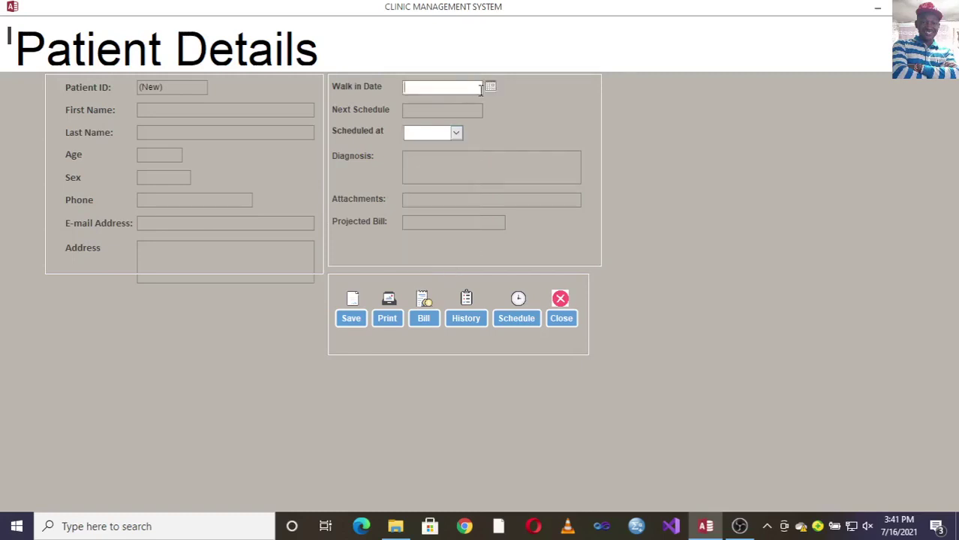
click(490, 88)
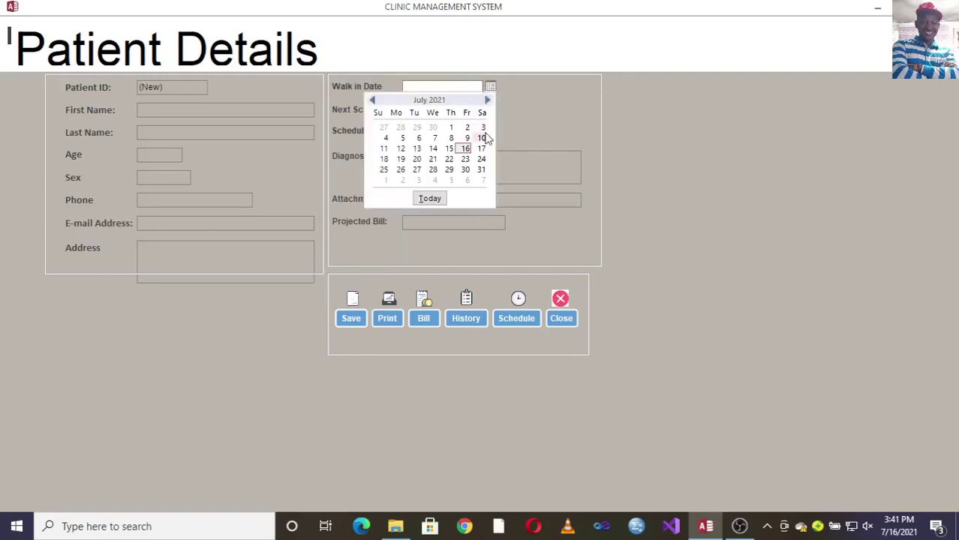
click(514, 129)
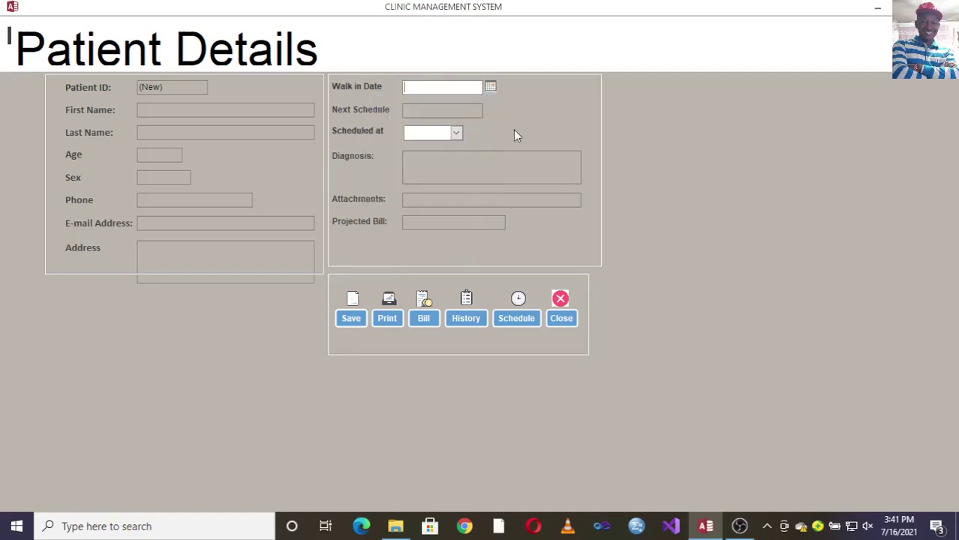
click(449, 113)
click(491, 112)
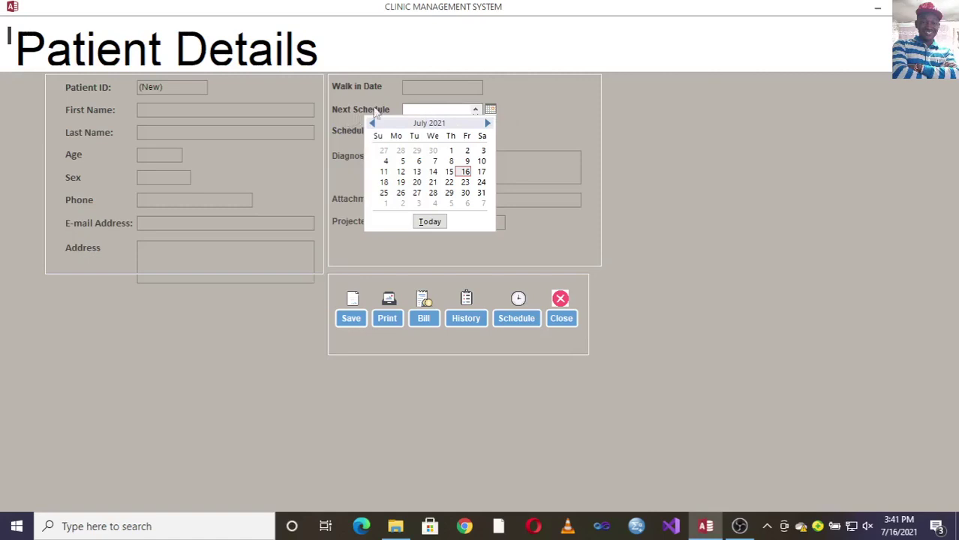
click(542, 128)
text(4)
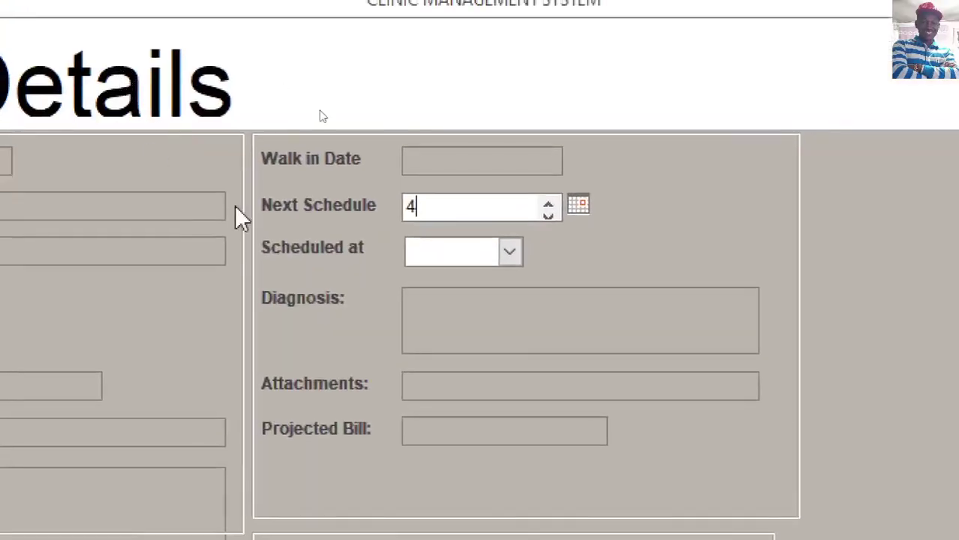
- Dismiss the invalid Next Schedule value error and pick a date from its calendar
click(434, 166)
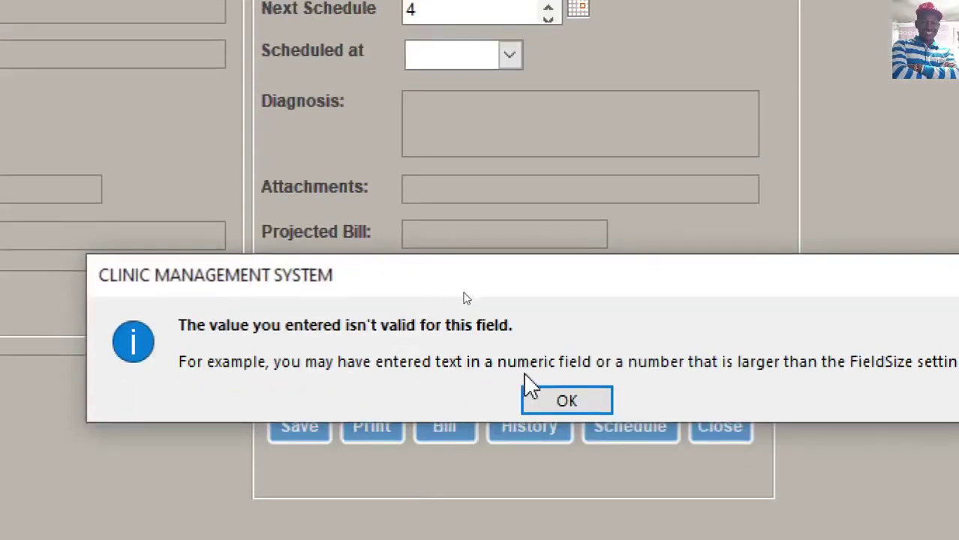
click(529, 389)
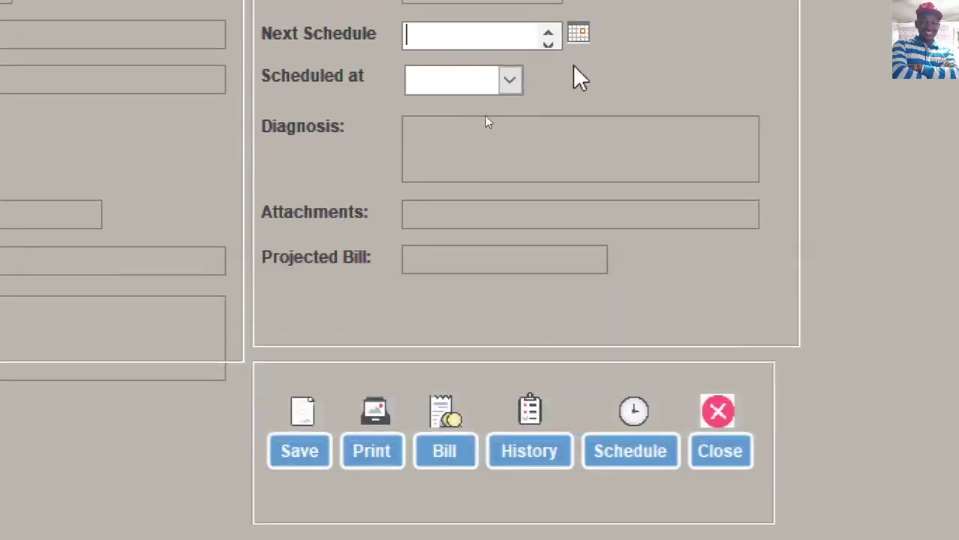
click(577, 33)
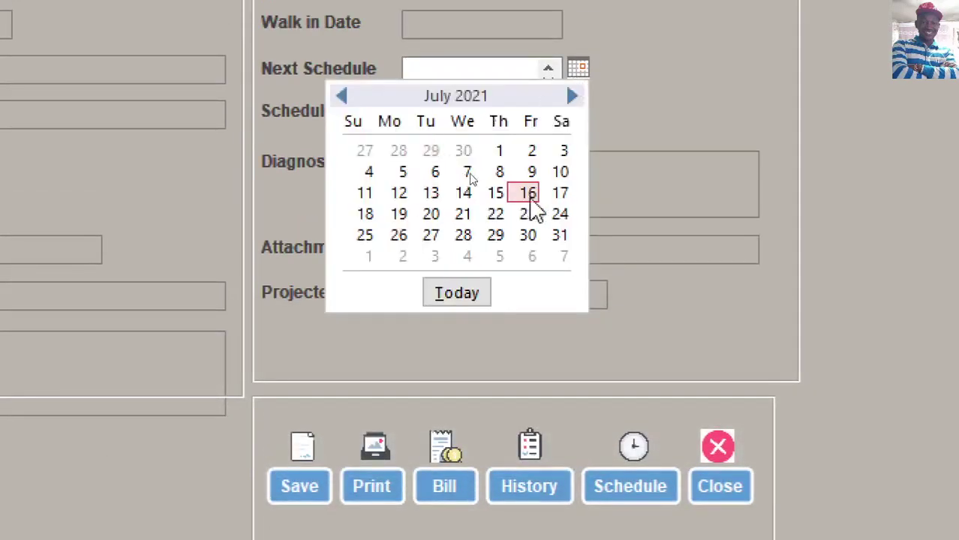
click(527, 195)
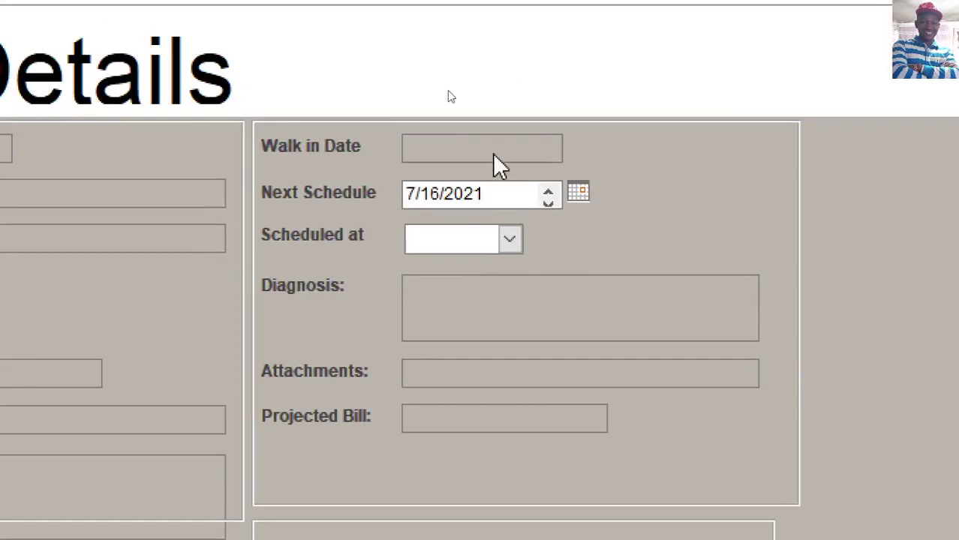
- Set Walk in Date to 7/16/2021 and Next Schedule to 7/31/2021, then open Attachments
click(496, 150)
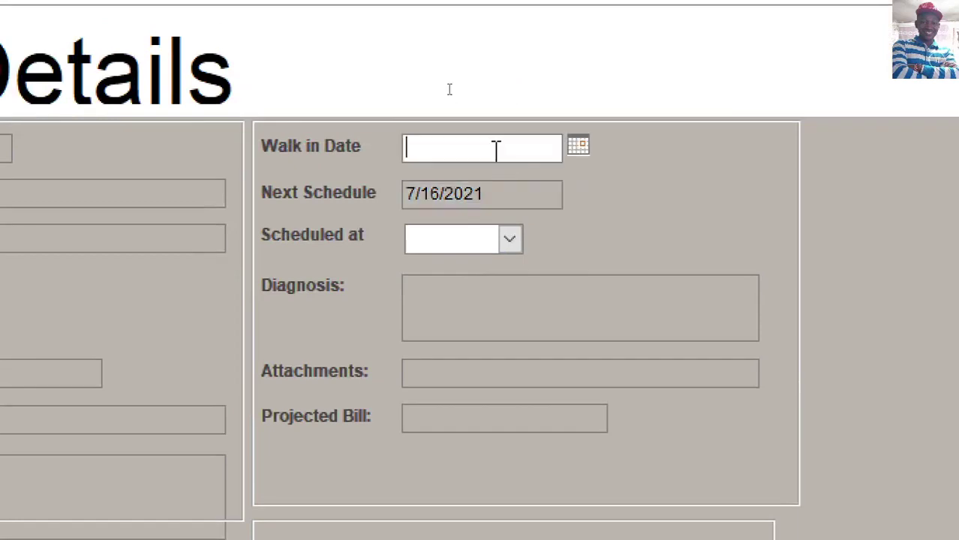
click(581, 148)
click(525, 270)
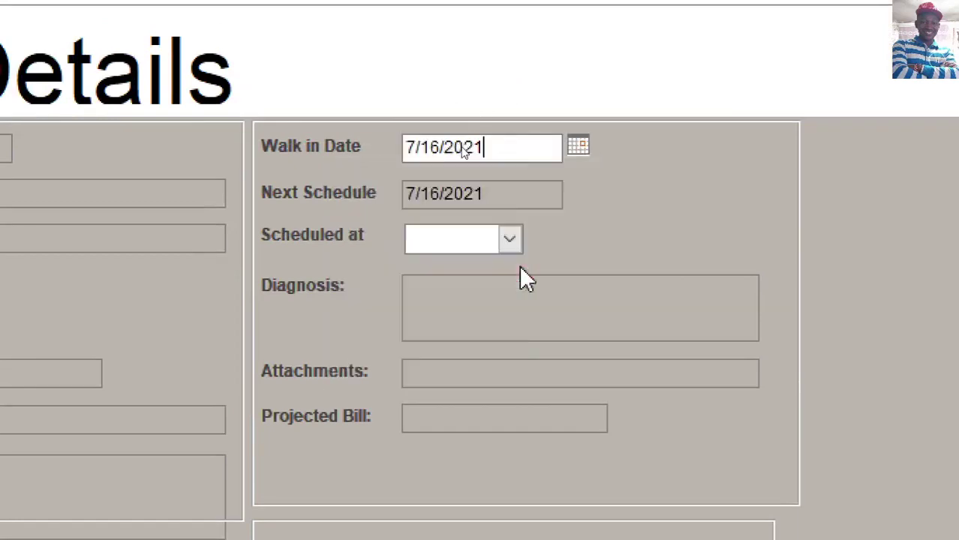
click(475, 196)
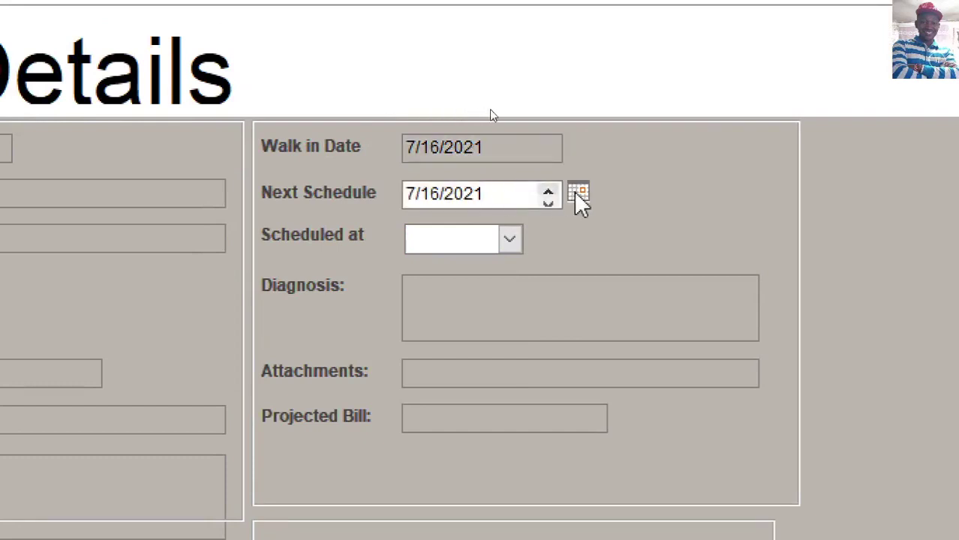
click(578, 194)
click(562, 359)
click(466, 373)
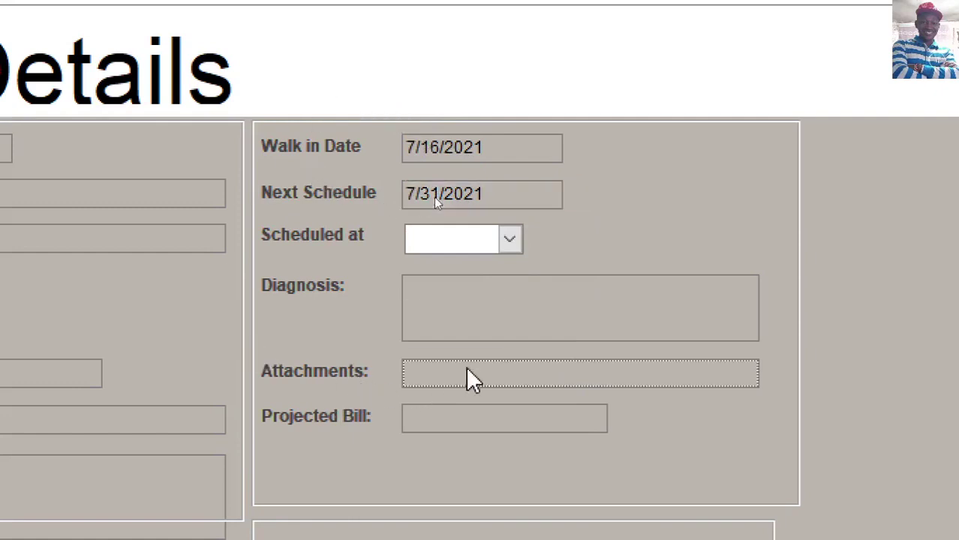
click(489, 323)
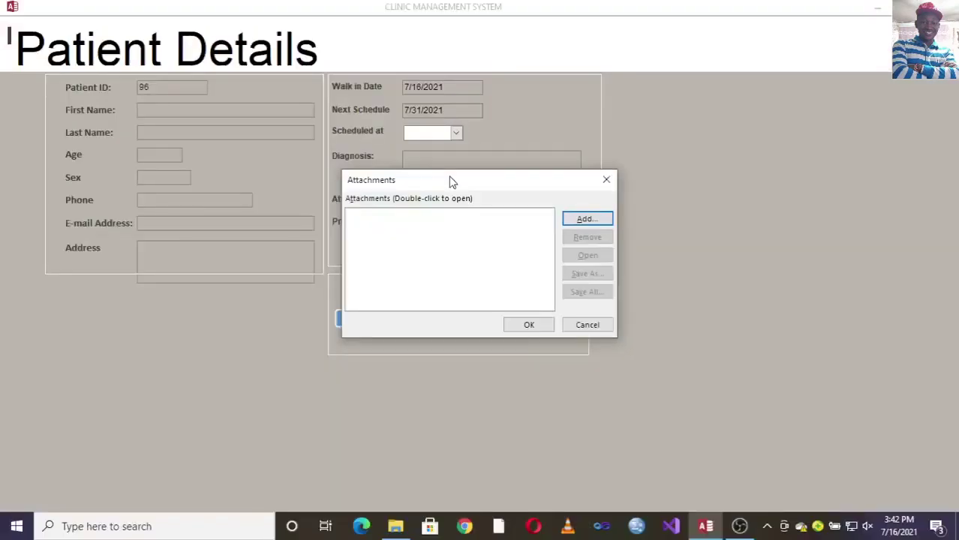
click(587, 324)
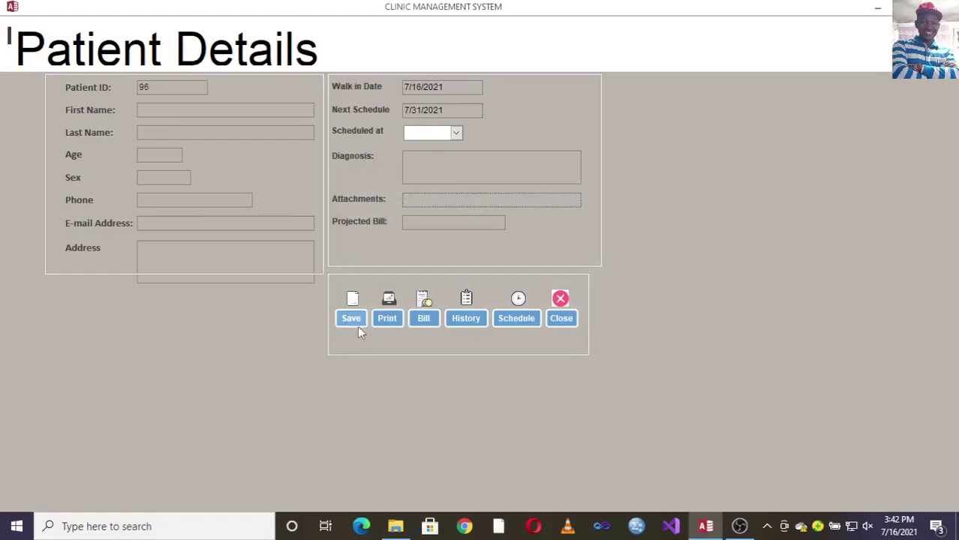
click(426, 224)
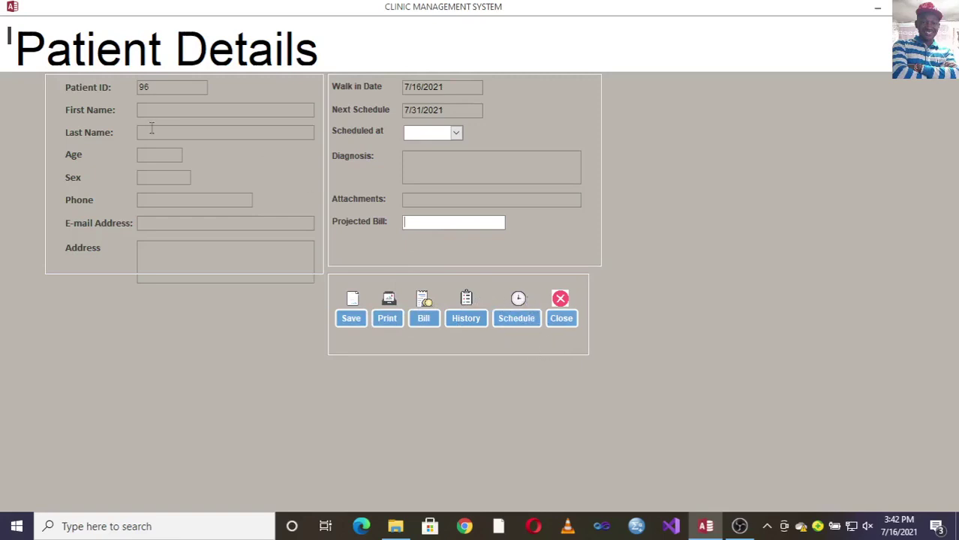
- Enter the patient's first and last name, age 90, sex M and phone number
click(166, 111)
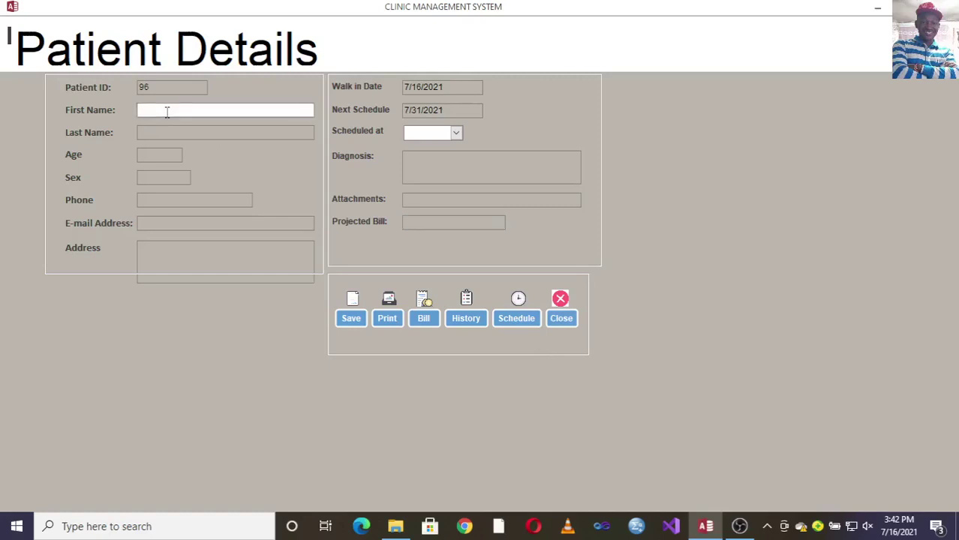
click(167, 129)
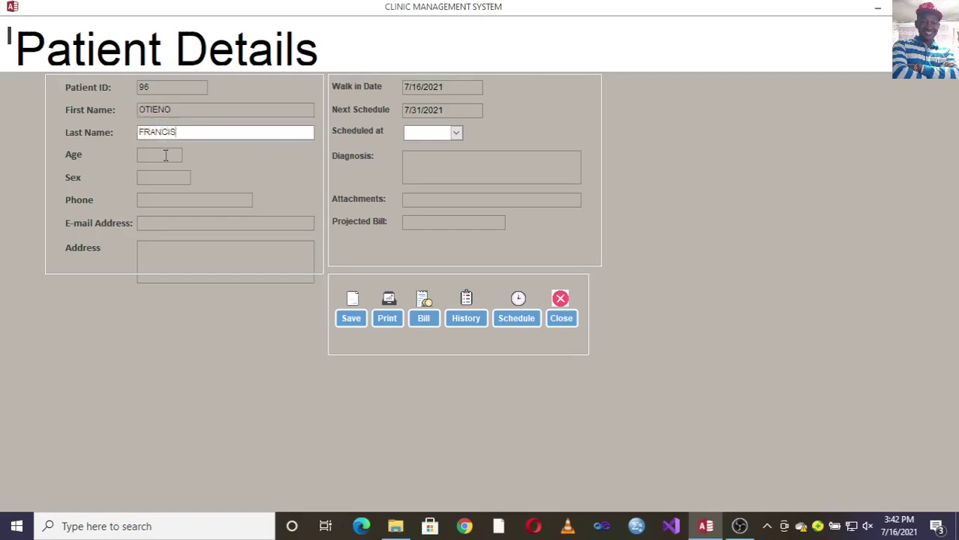
click(165, 155)
text(90)
click(160, 177)
text(M)
click(157, 201)
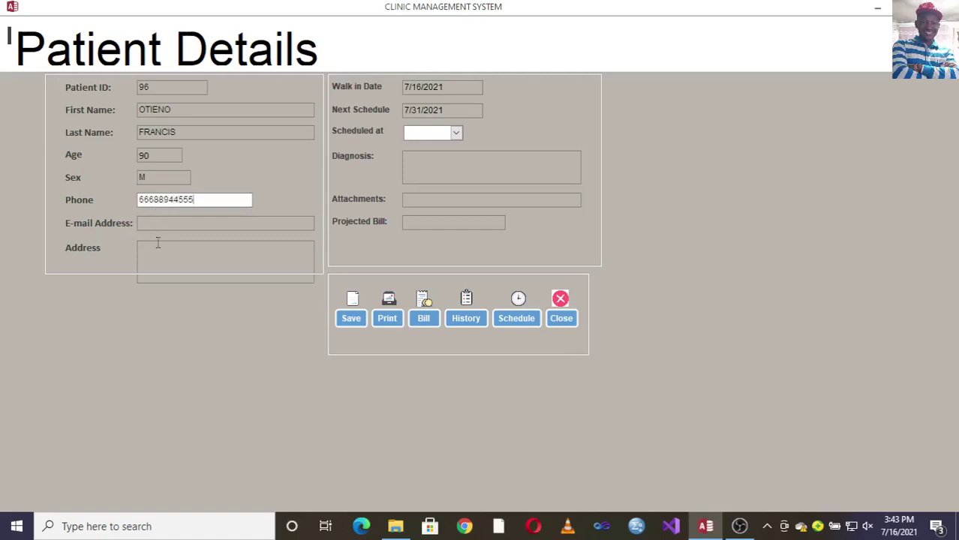
- Choose the 4:00 PM slot, enter diagnosis DIABETES and projected bill 4500, and save
click(456, 133)
click(451, 147)
click(456, 169)
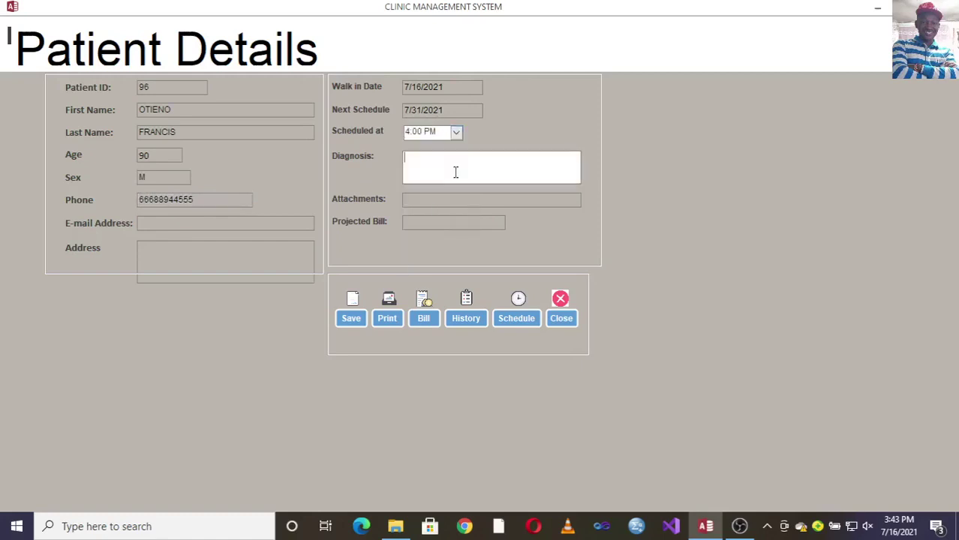
text(DIABETES)
click(440, 227)
text(4500)
click(350, 318)
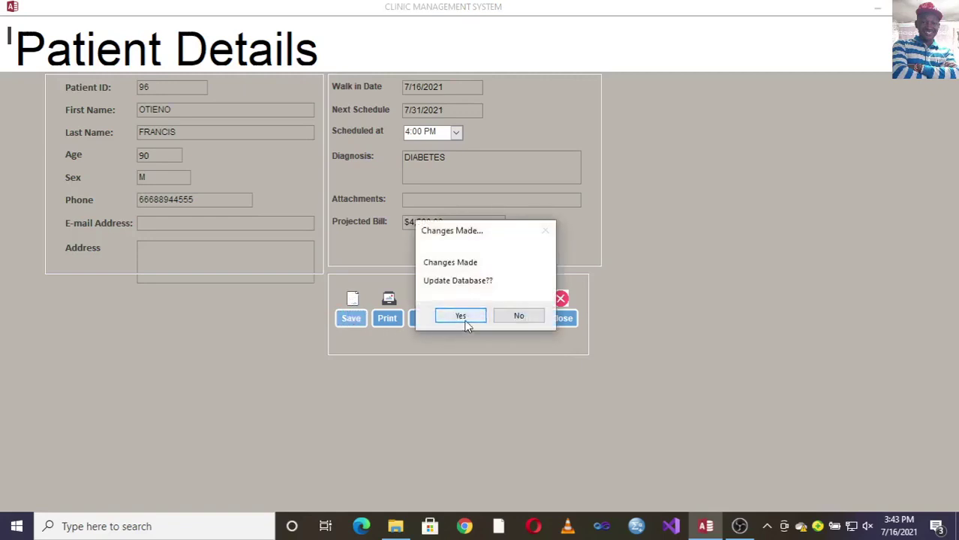
- Confirm the database update, preview the patient's invoice, and return to Patient Details
click(465, 324)
click(422, 321)
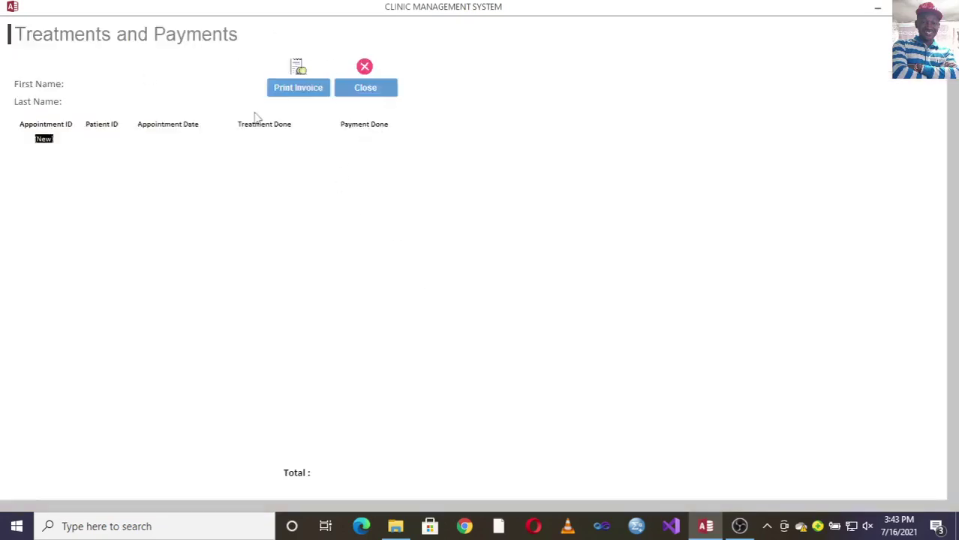
click(298, 87)
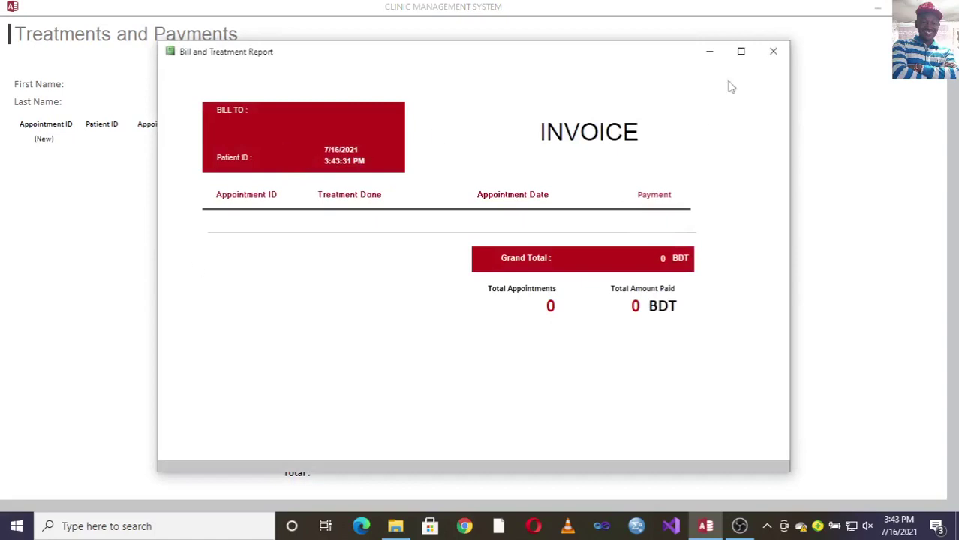
click(773, 51)
click(366, 87)
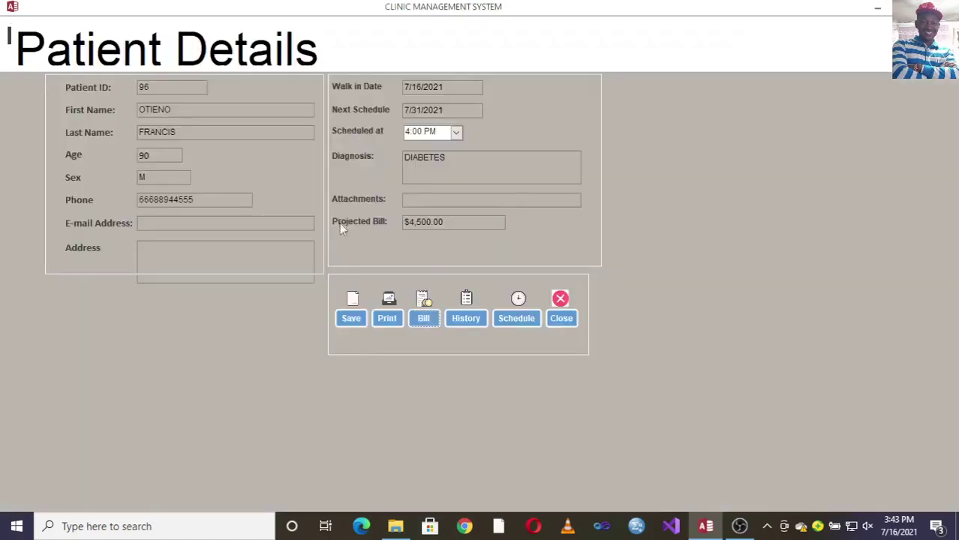
- Open the patient's appointment details, save its changes, and close Patient Details
click(515, 313)
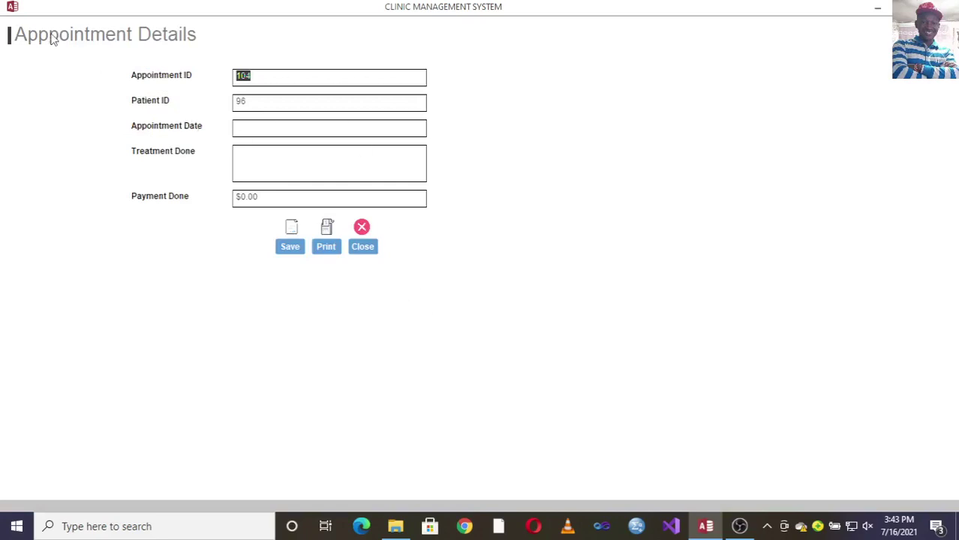
click(357, 255)
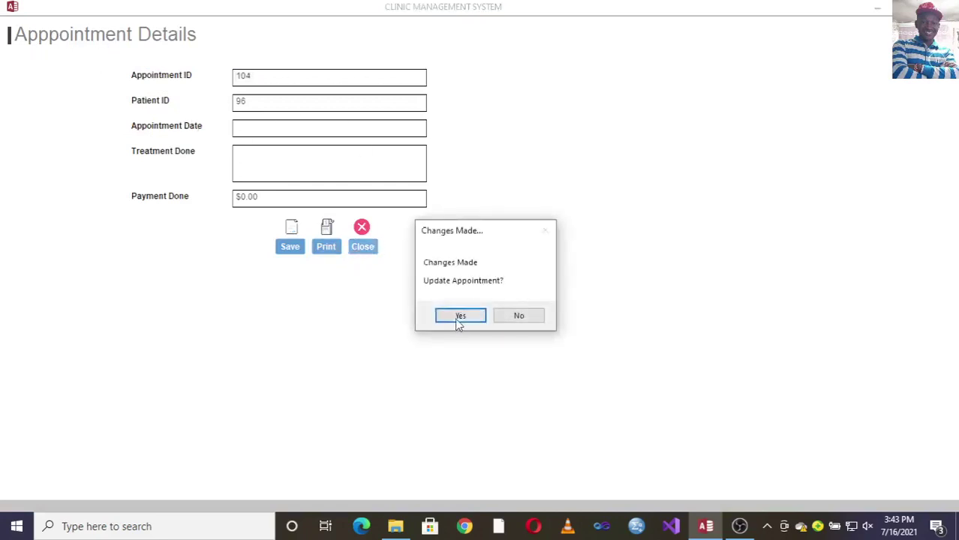
click(460, 318)
click(561, 318)
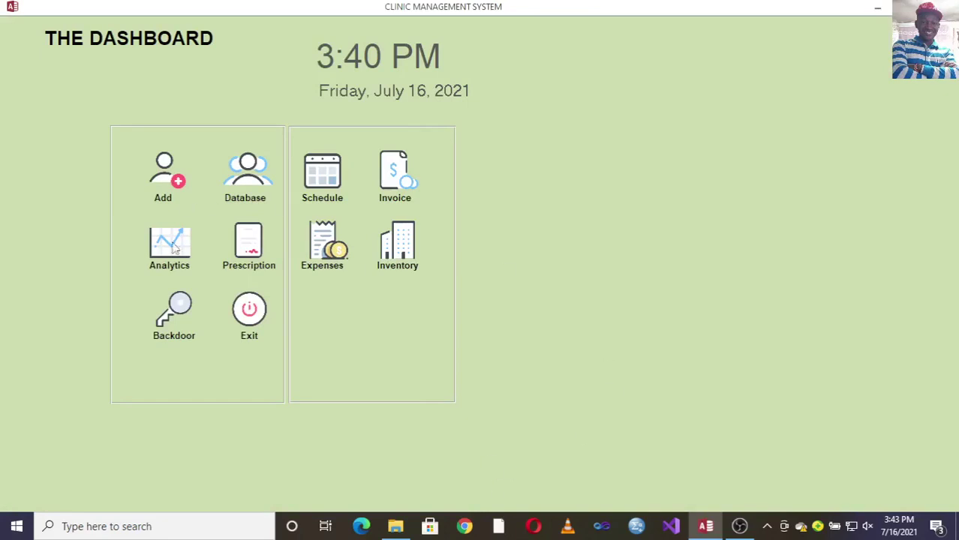
click(258, 264)
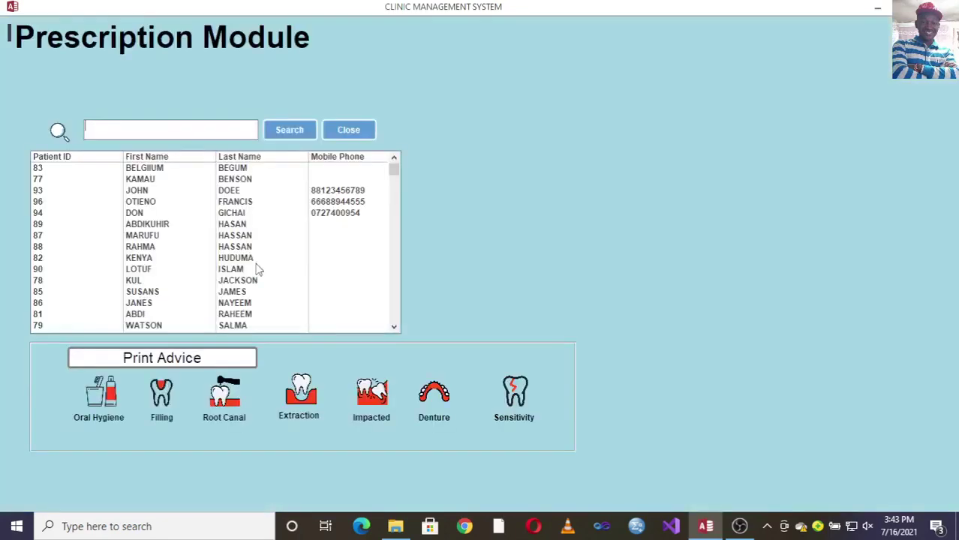
click(142, 215)
click(150, 204)
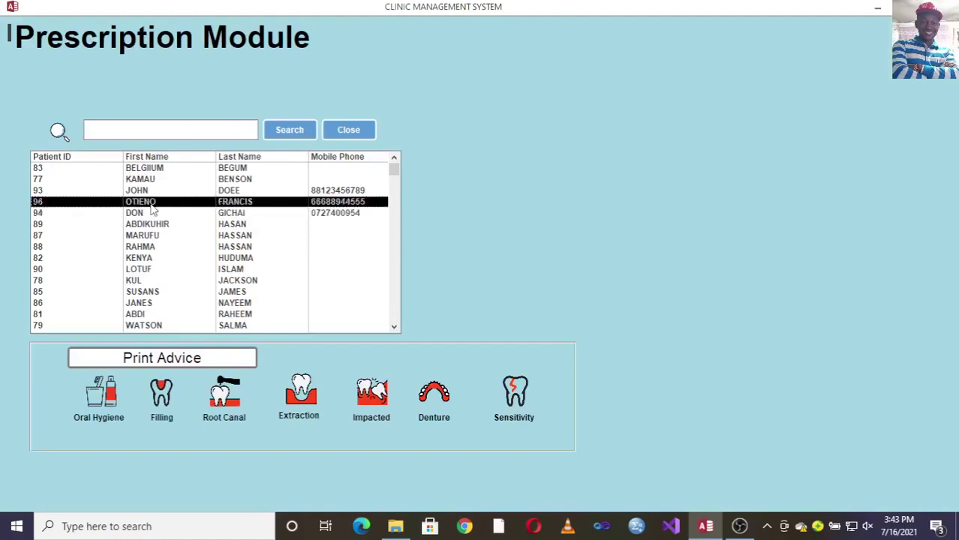
double_click(150, 204)
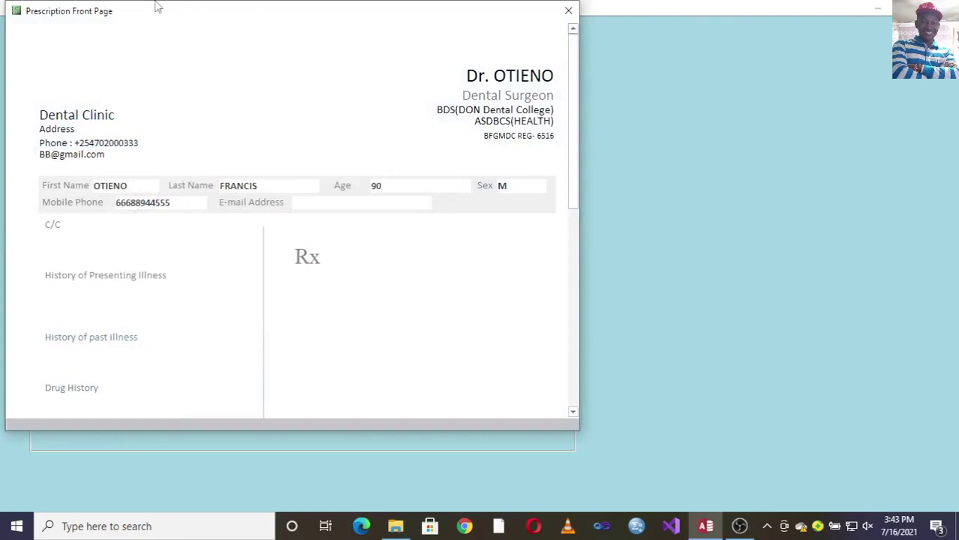
click(568, 10)
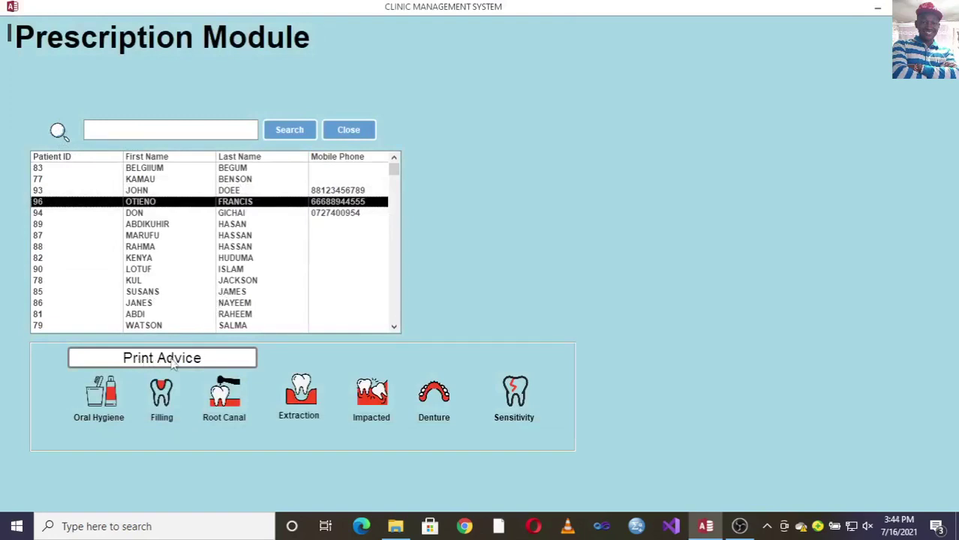
click(100, 421)
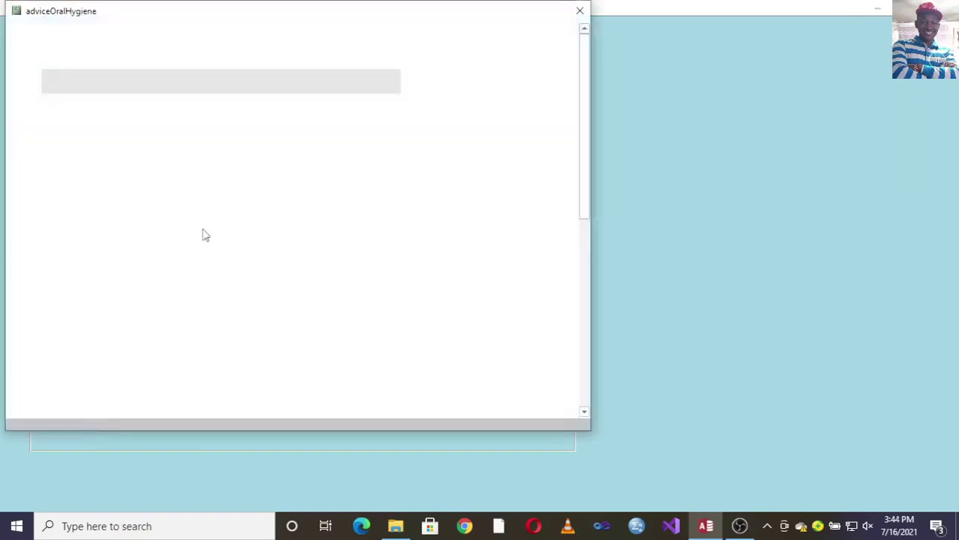
click(579, 10)
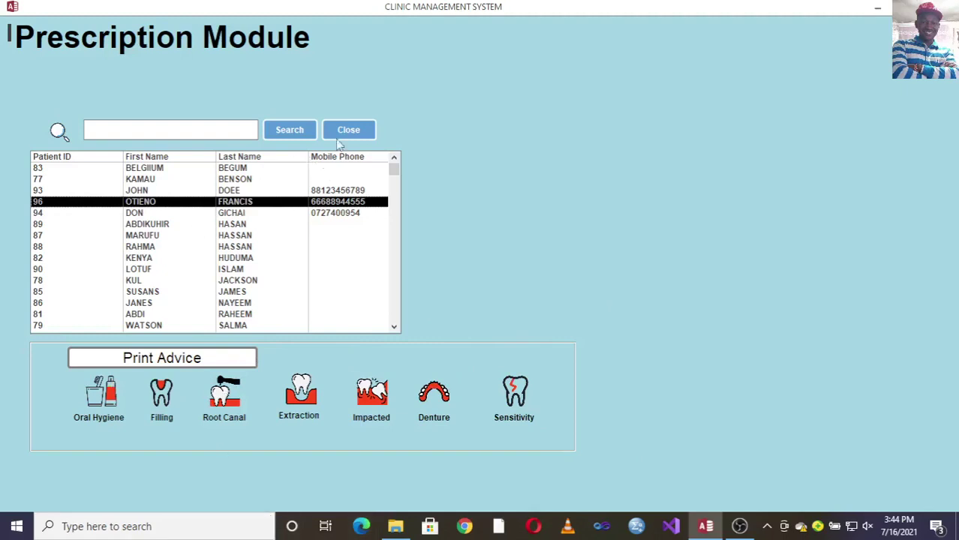
click(149, 180)
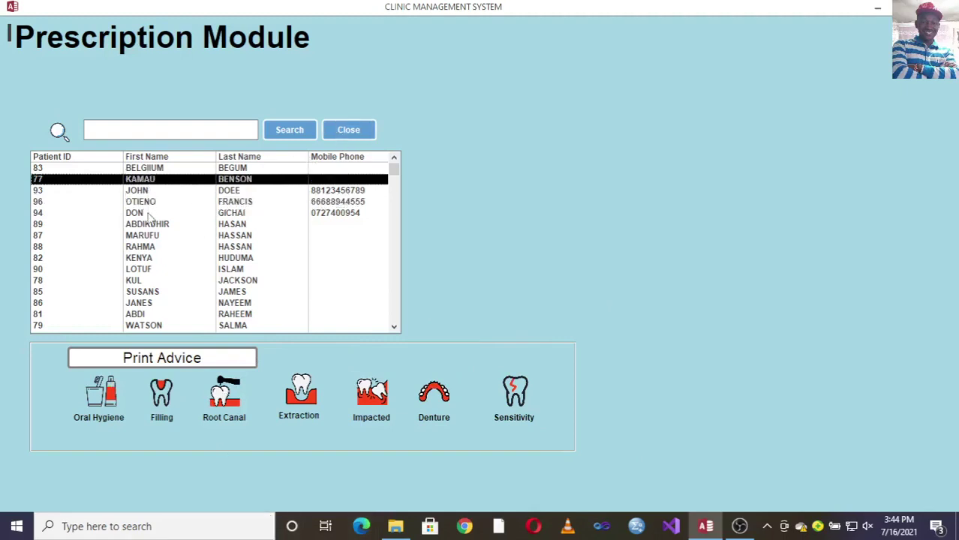
click(150, 204)
double_click(152, 218)
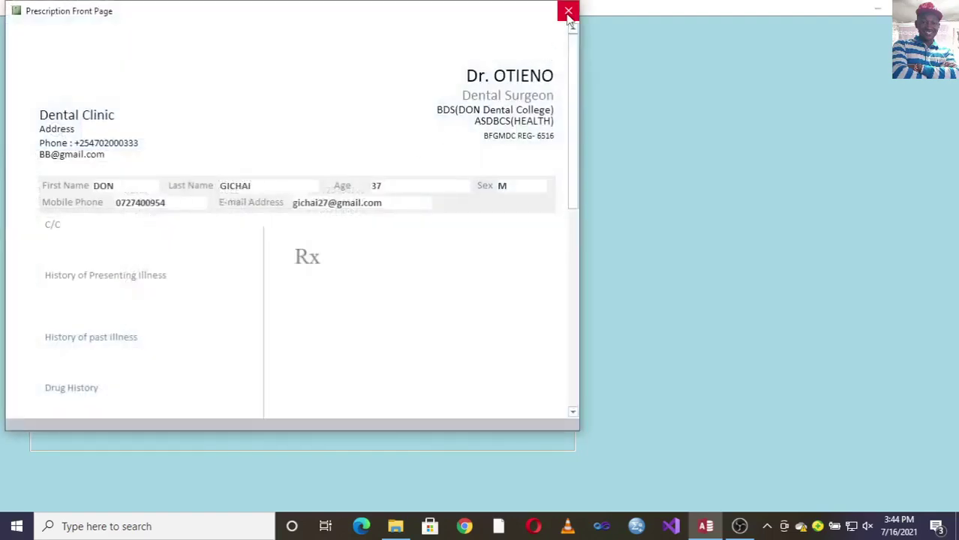
click(569, 13)
click(350, 131)
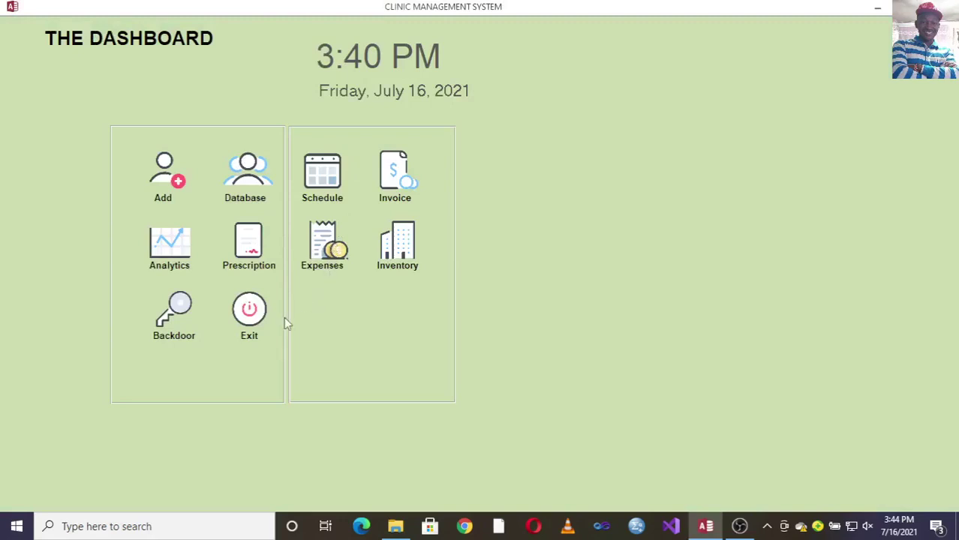
click(187, 321)
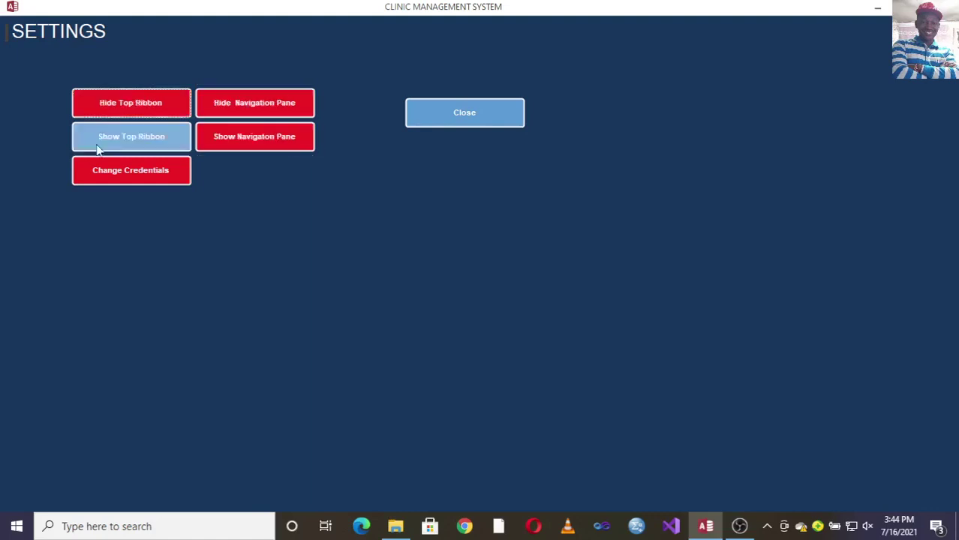
click(460, 114)
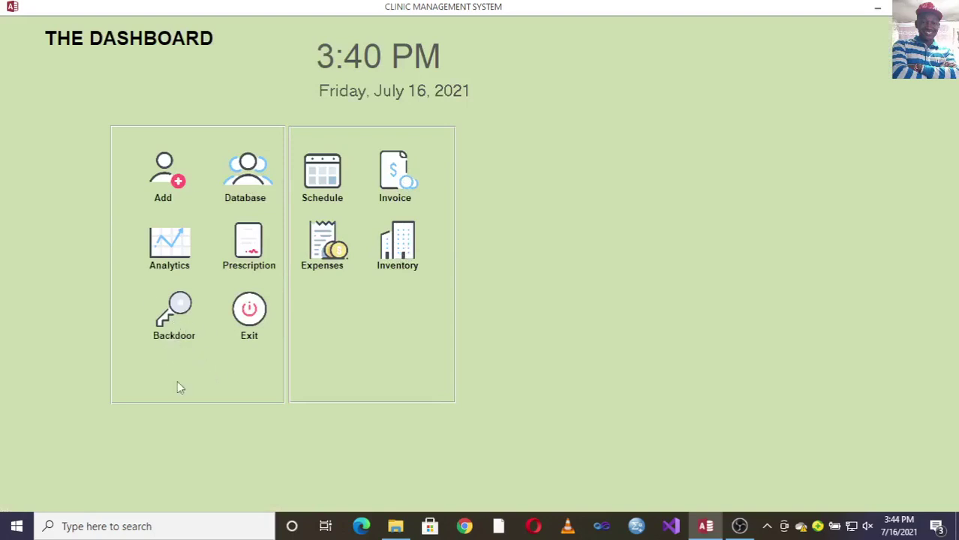
click(390, 188)
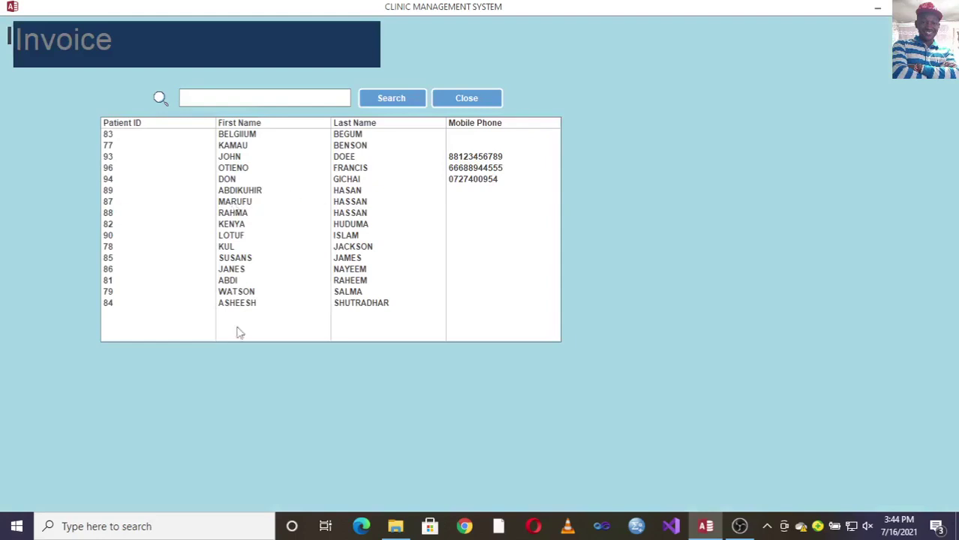
double_click(233, 168)
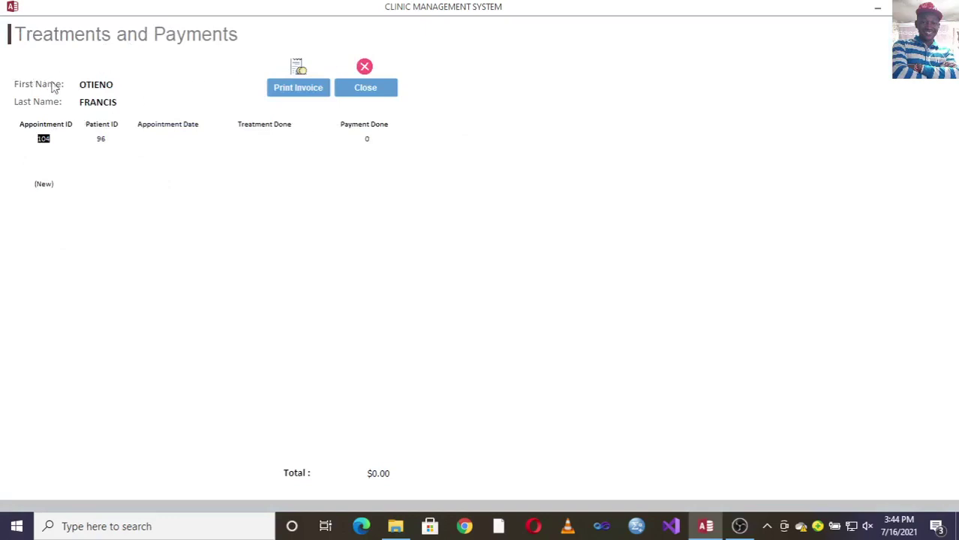
click(365, 84)
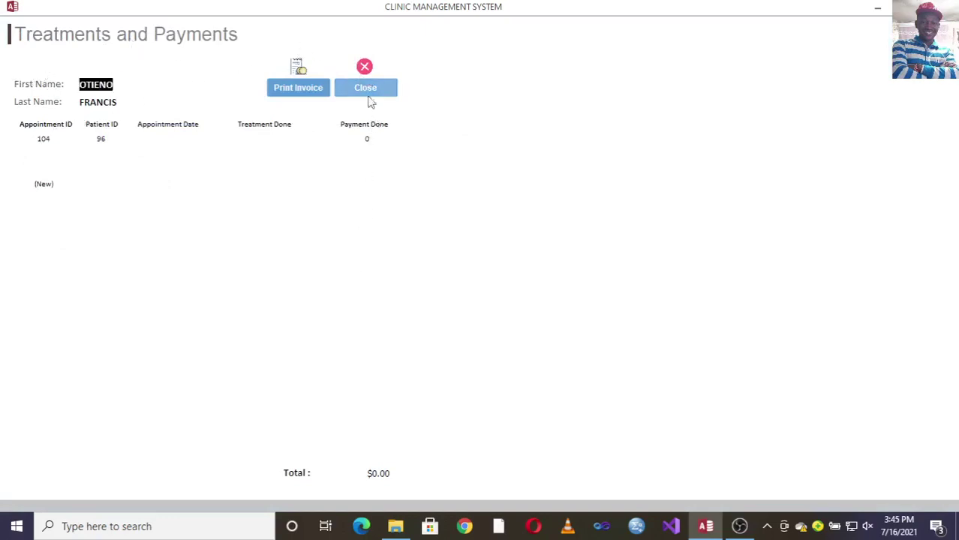
click(367, 89)
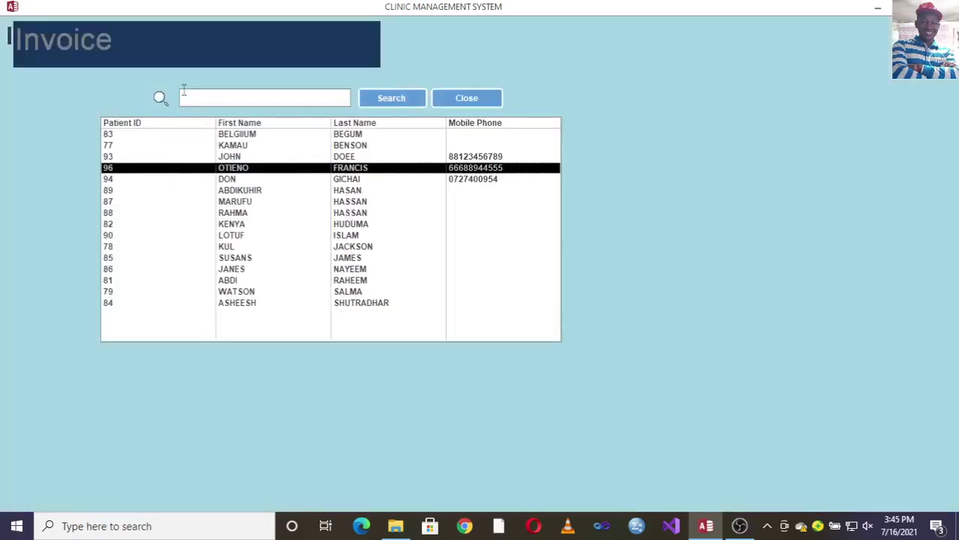
click(484, 97)
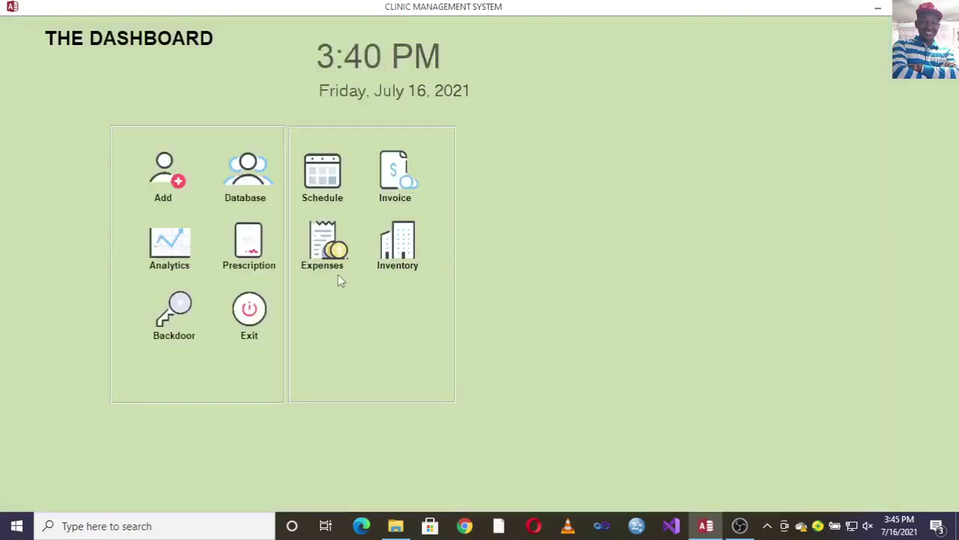
click(325, 185)
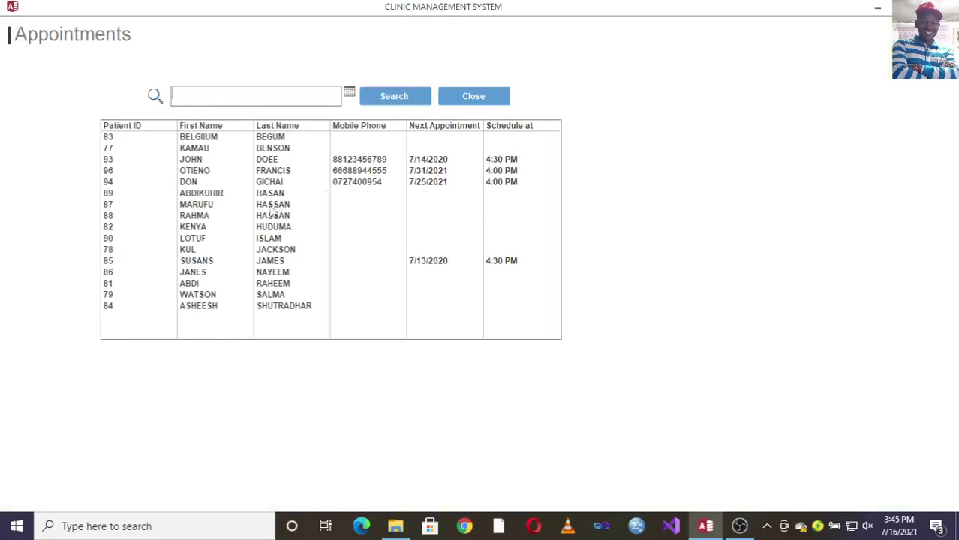
double_click(272, 183)
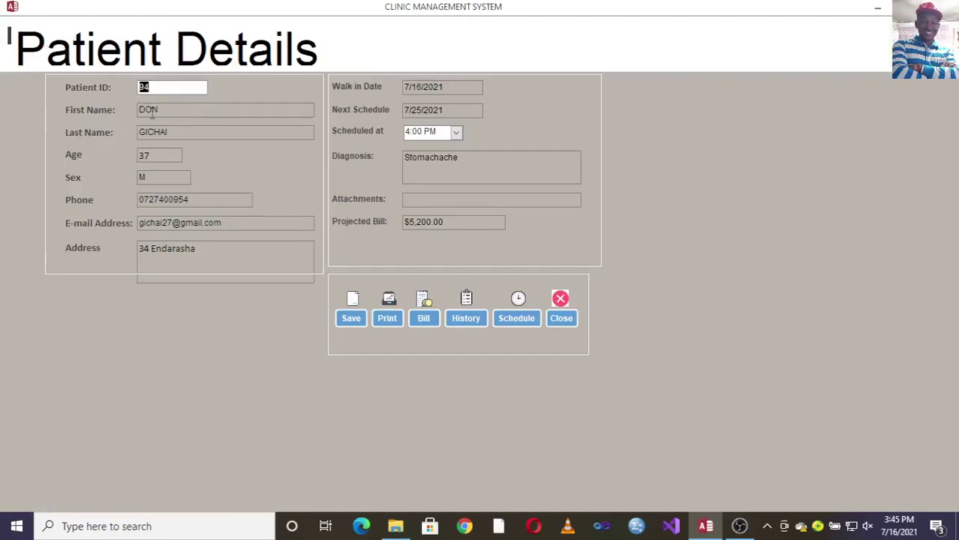
click(562, 321)
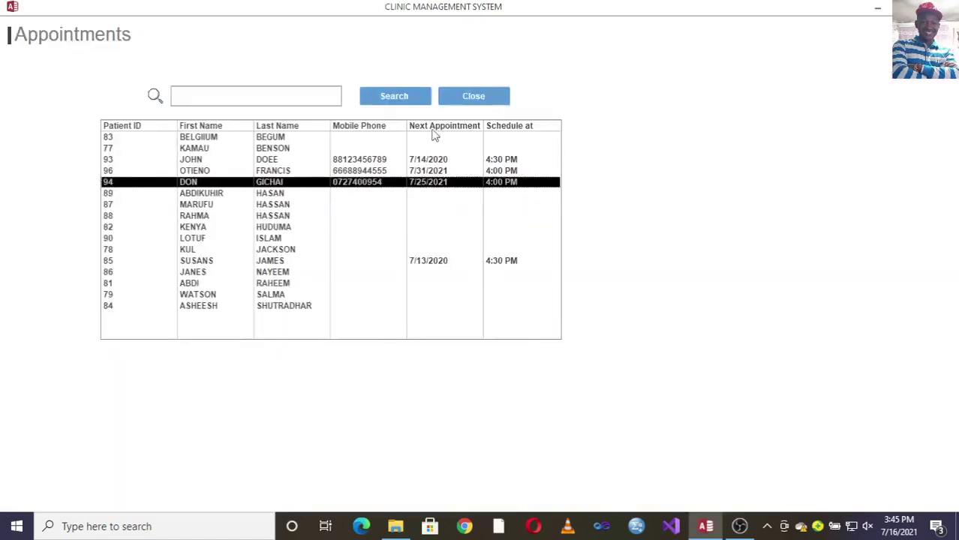
click(463, 102)
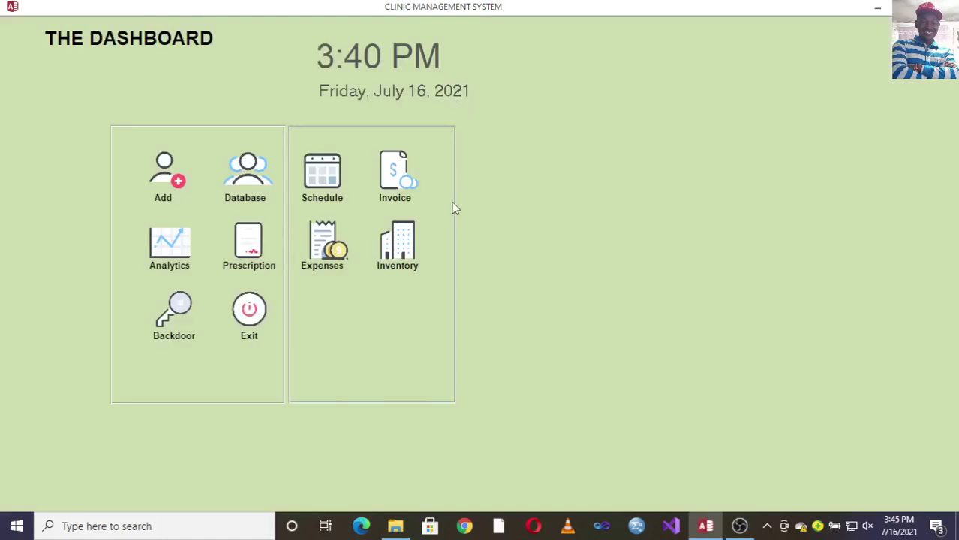
- Review and close Monthly Expenses, then open the Inventory menu's Restock Items list
click(332, 262)
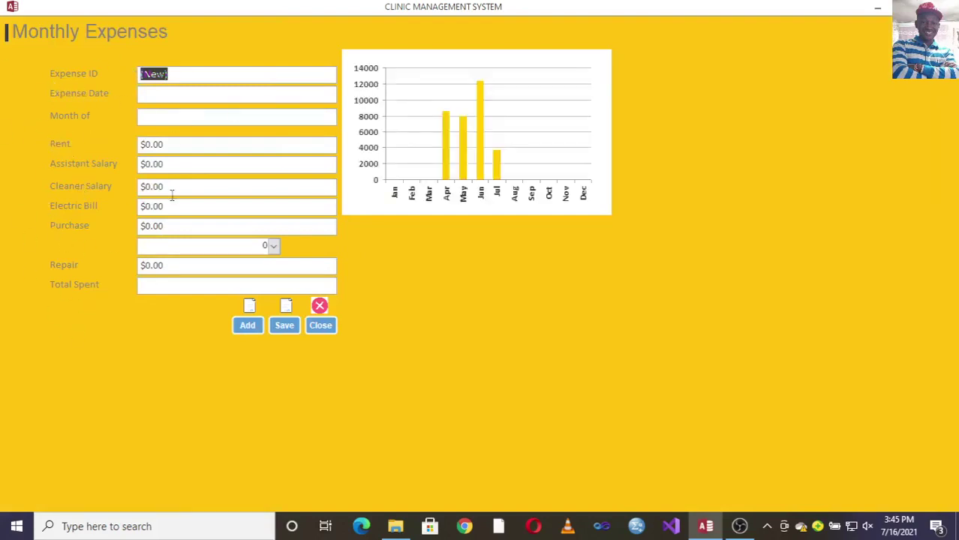
click(324, 335)
click(405, 264)
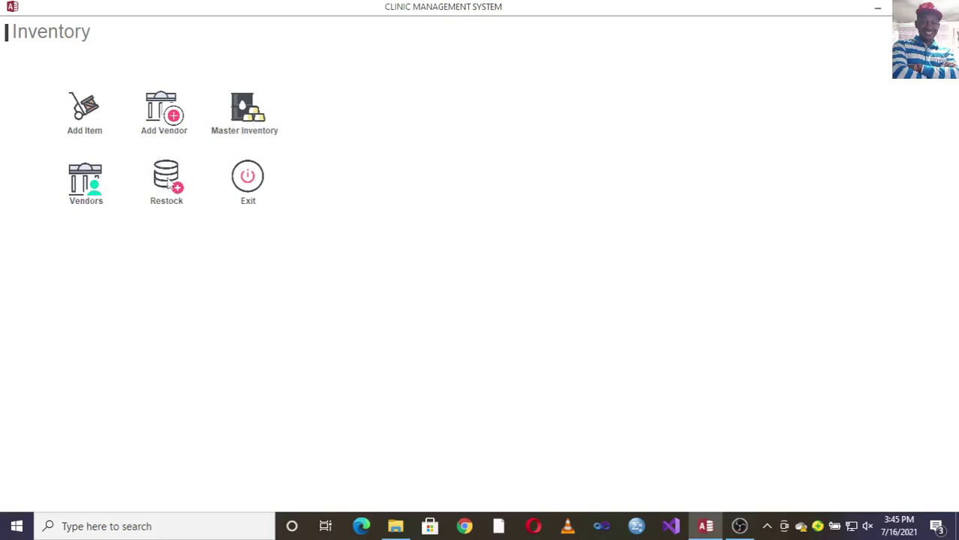
click(166, 186)
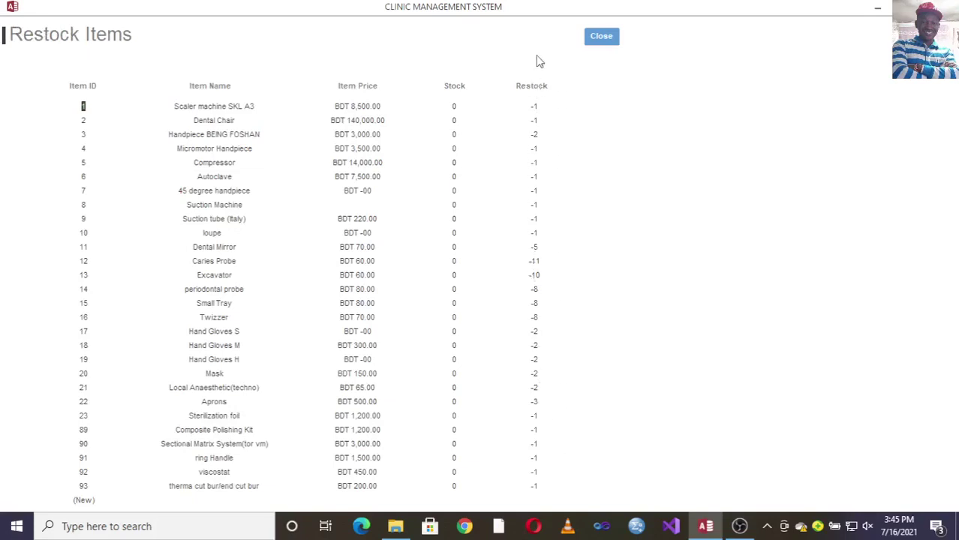
click(602, 38)
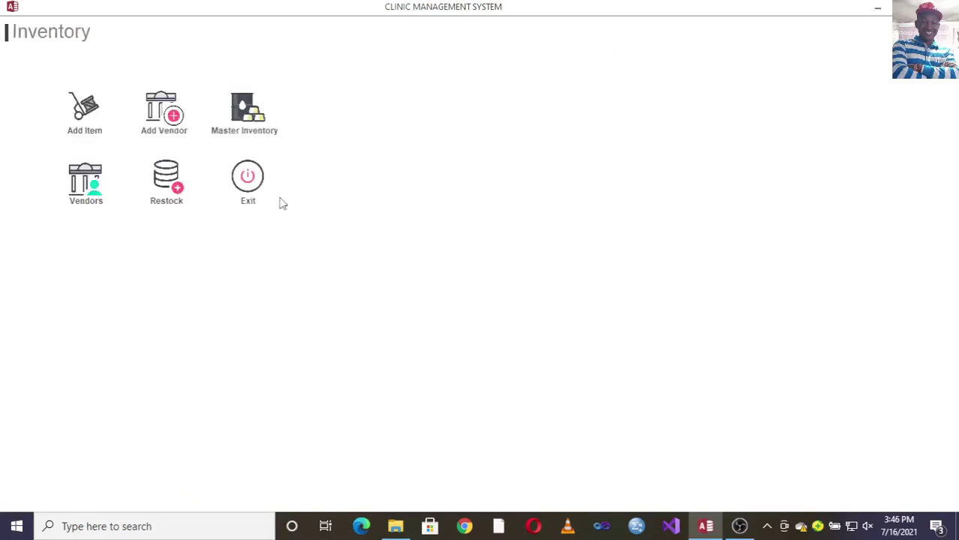
click(92, 208)
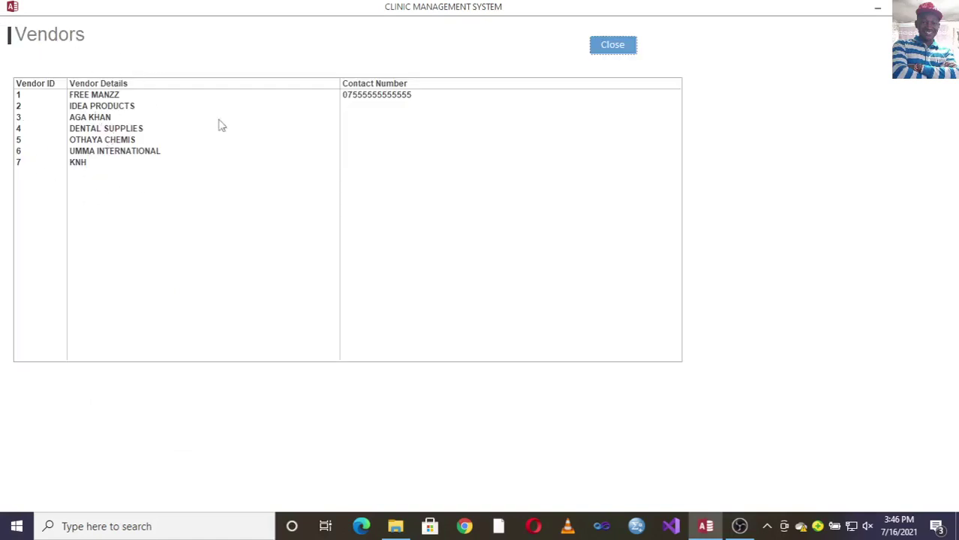
click(610, 46)
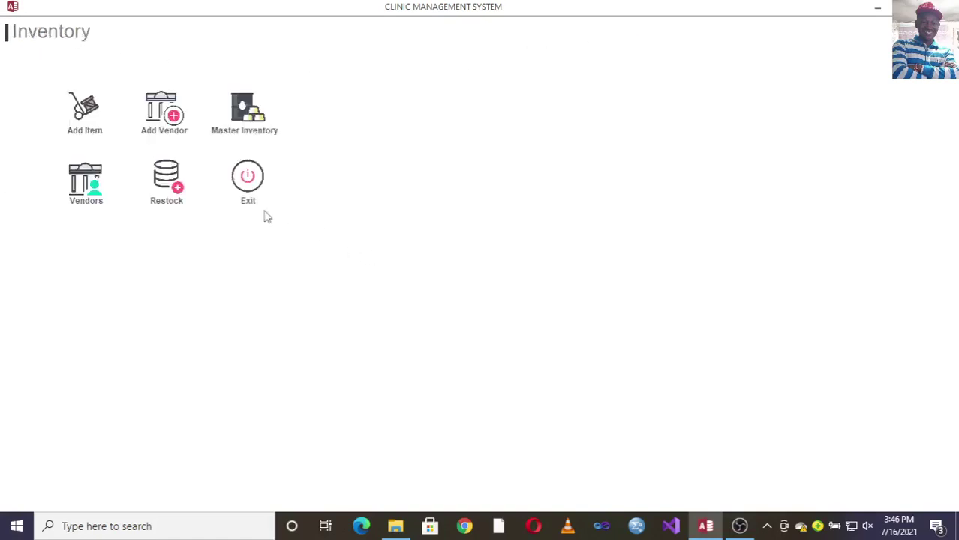
click(245, 120)
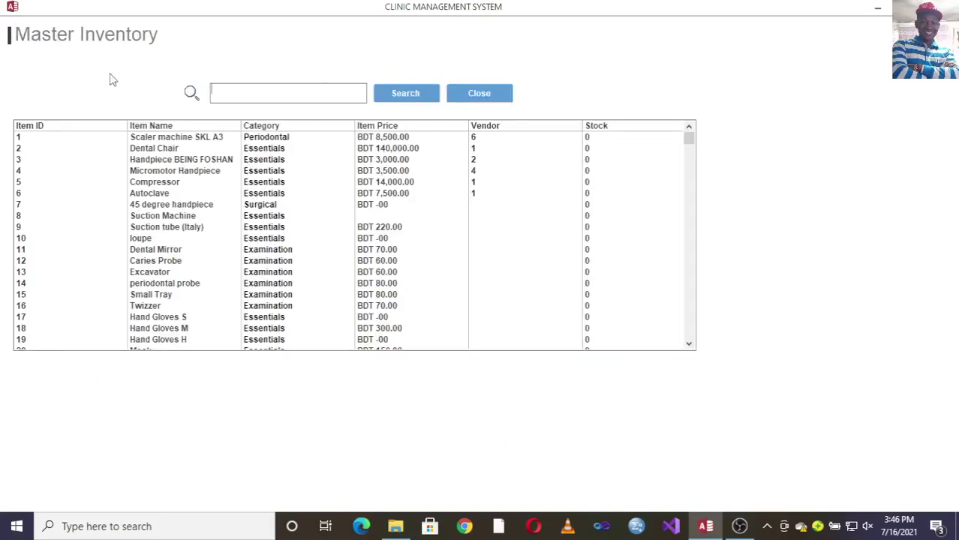
click(478, 93)
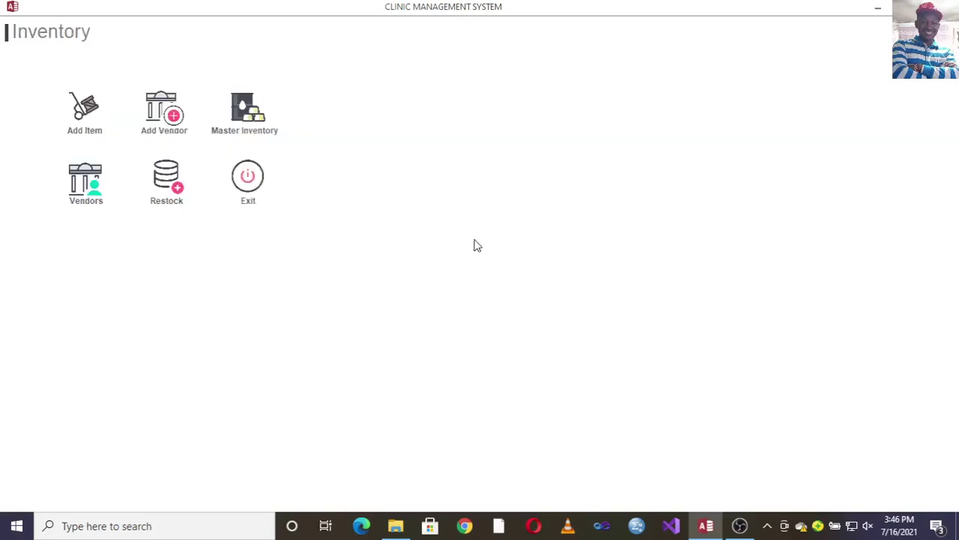